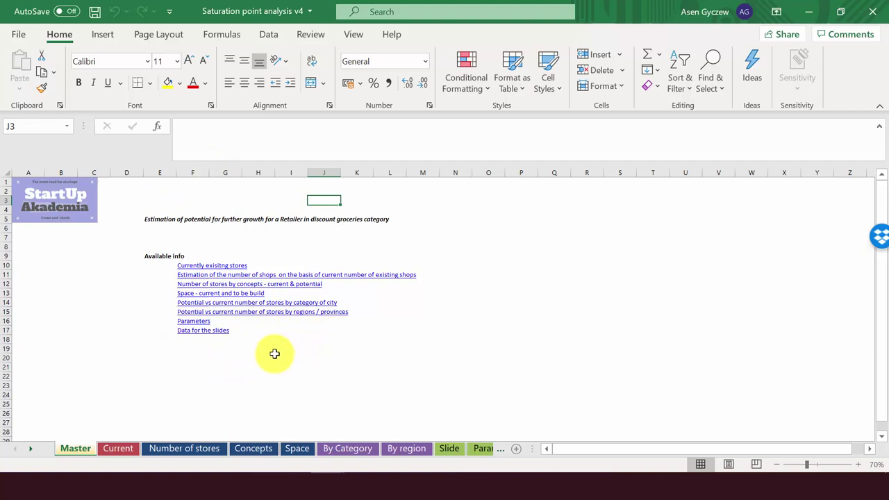
# - Open the data for the slides and examine the table of current versus potential stores by city category
pyautogui.click(182, 331)
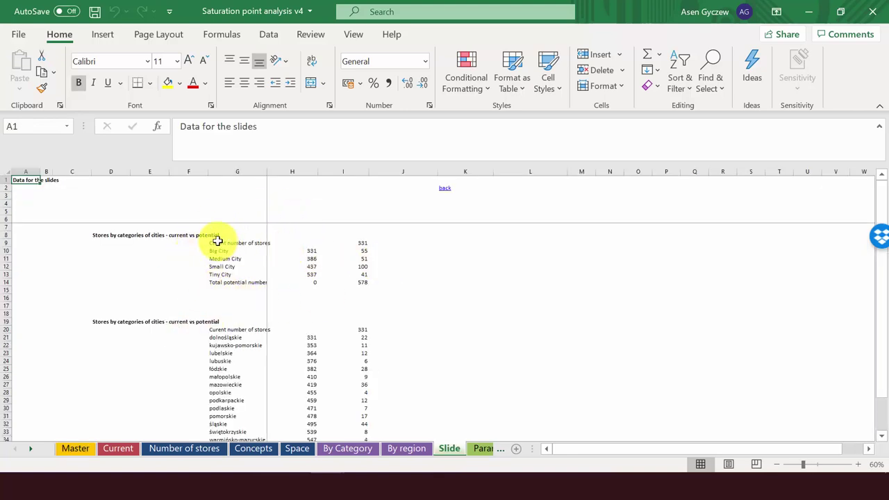
pyautogui.moveTo(217, 241); pyautogui.dragTo(358, 282)
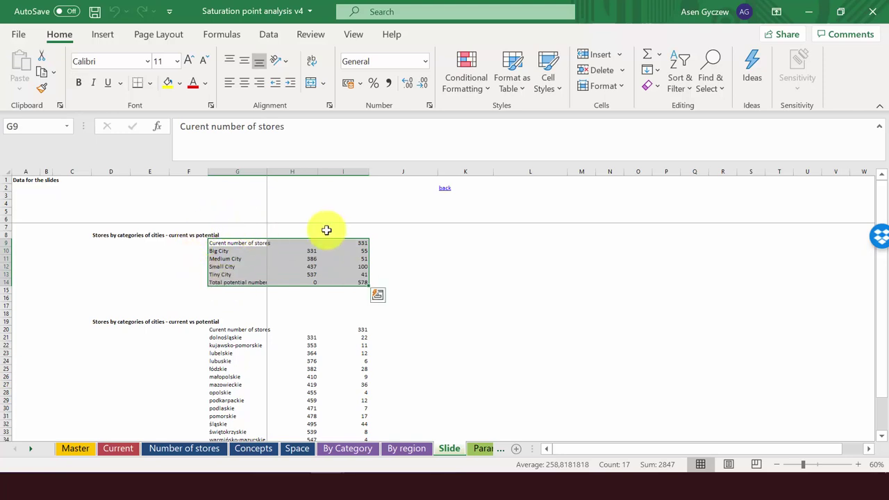
pyautogui.click(230, 252)
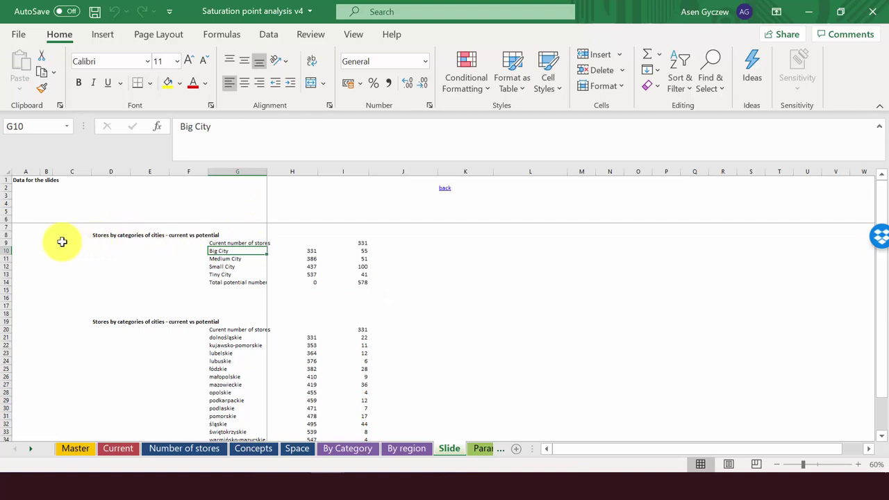
pyautogui.click(6, 250)
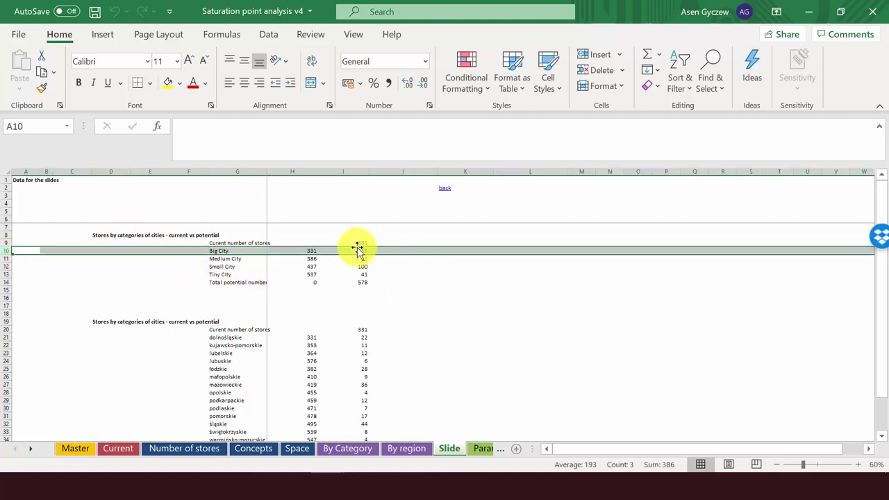
pyautogui.click(6, 259)
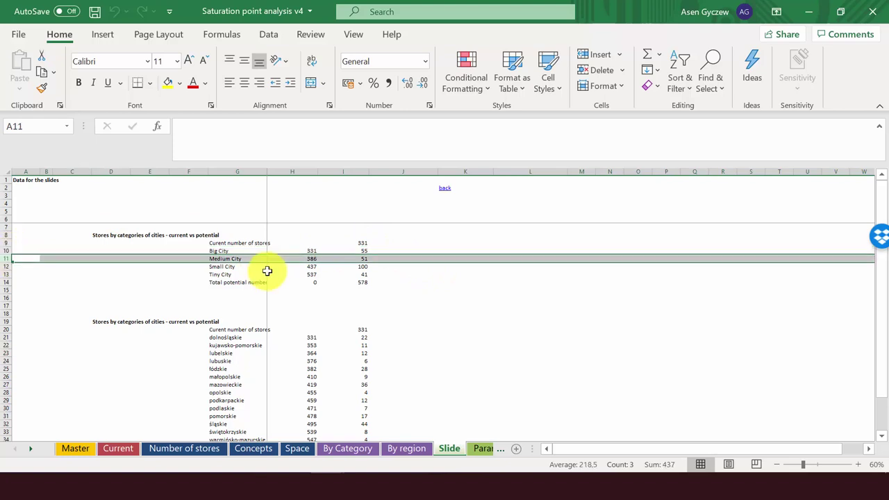
pyautogui.click(340, 266)
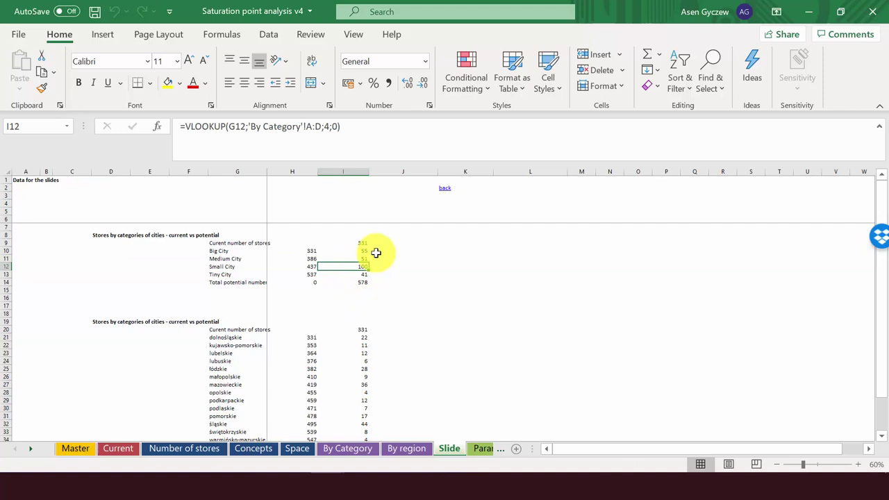
# - Inspect the formulas behind the store counts and cumulative base values in columns H and I of the city category table
pyautogui.click(355, 242)
pyautogui.moveTo(361, 261); pyautogui.dragTo(360, 281)
pyautogui.click(301, 253)
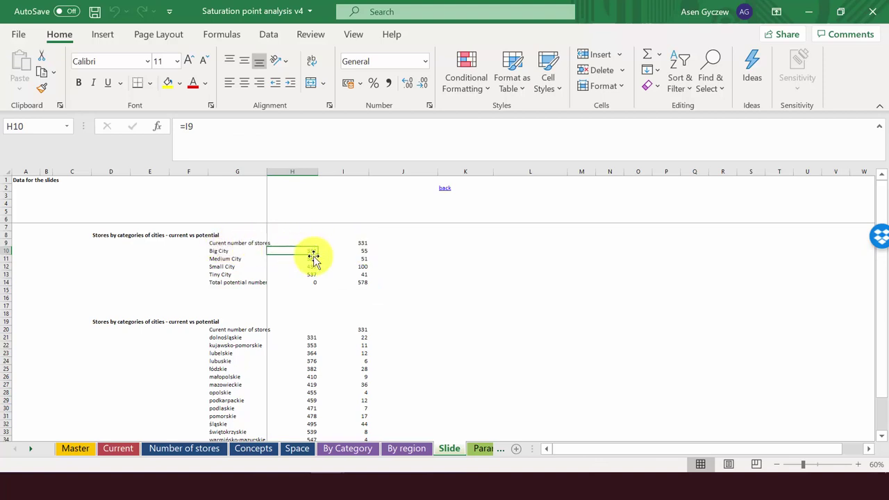
pyautogui.click(347, 241)
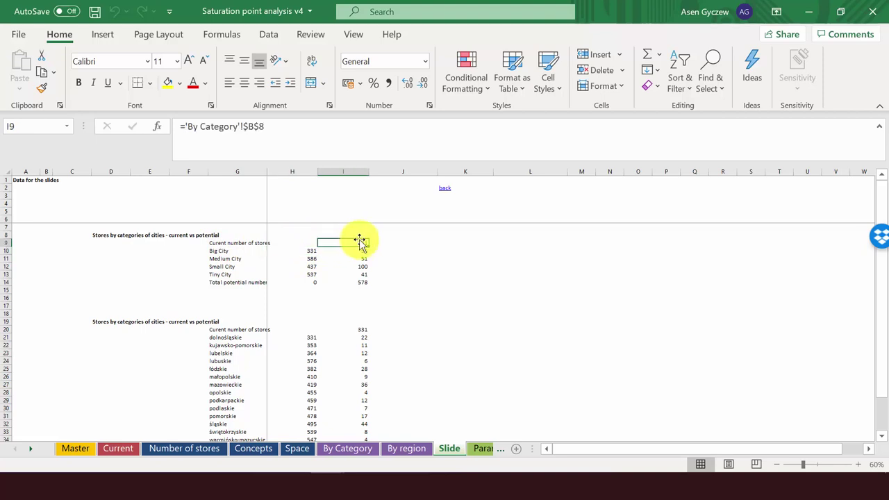
pyautogui.click(299, 251)
pyautogui.click(298, 259)
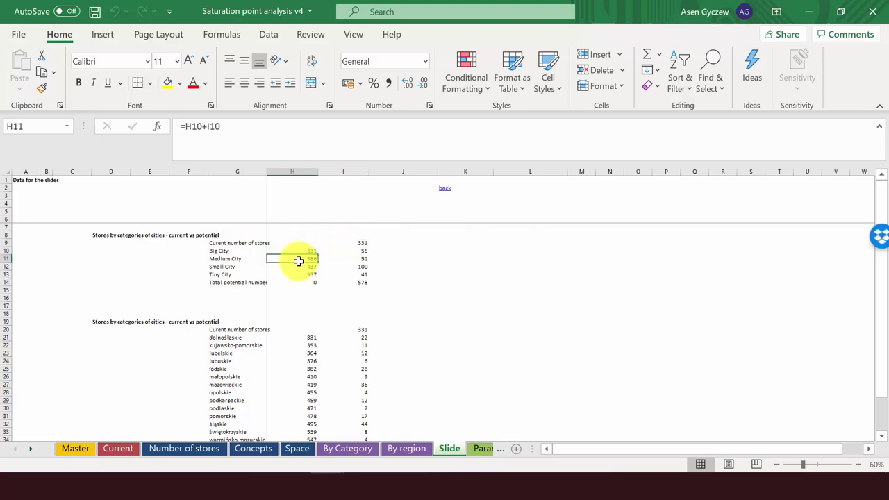
pyautogui.doubleClick(297, 258)
pyautogui.press('Return')
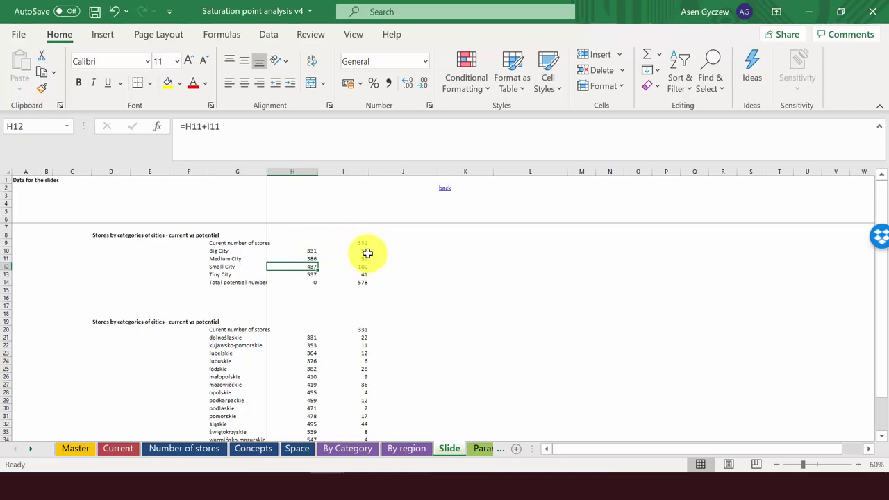
pyautogui.click(368, 242)
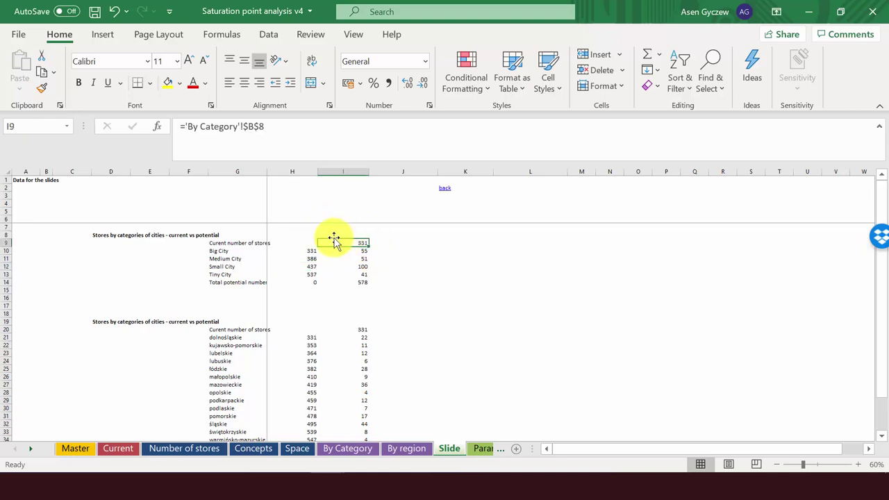
# - Insert a 2-D stacked column chart from G9:I14 and place it beside the city category table
pyautogui.click(215, 242)
pyautogui.moveTo(217, 243); pyautogui.dragTo(368, 271)
pyautogui.click(103, 40)
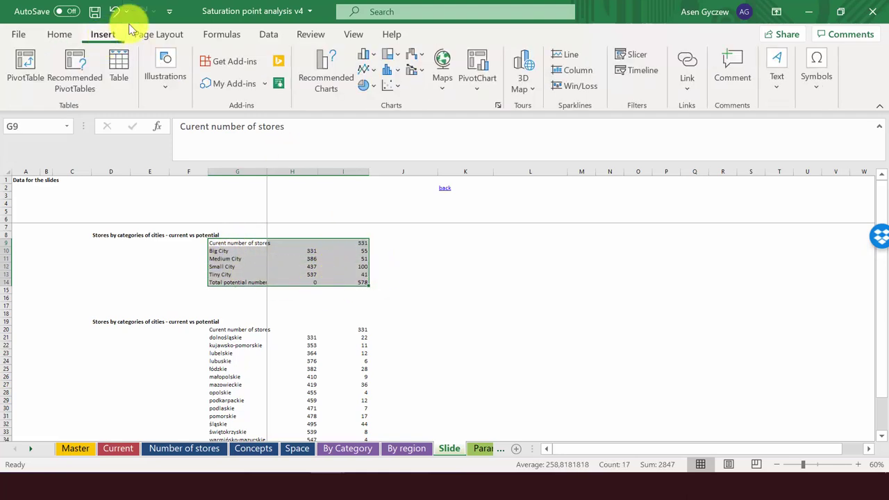
pyautogui.click(361, 62)
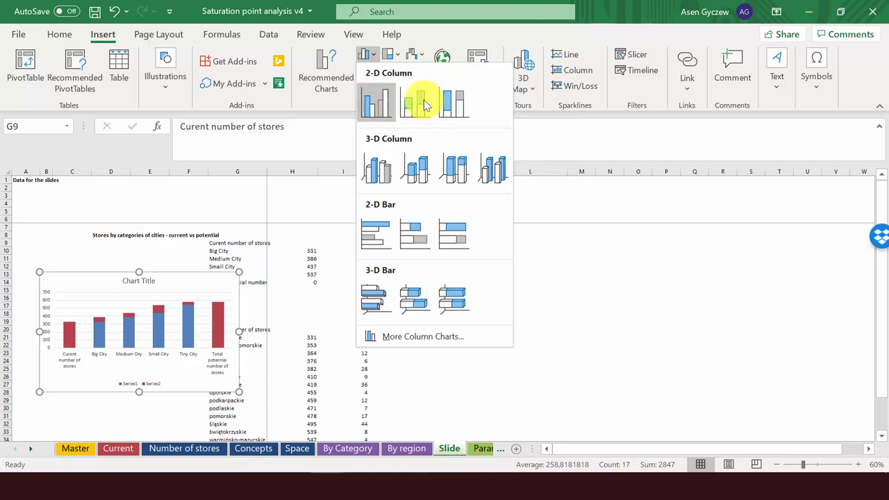
pyautogui.click(410, 102)
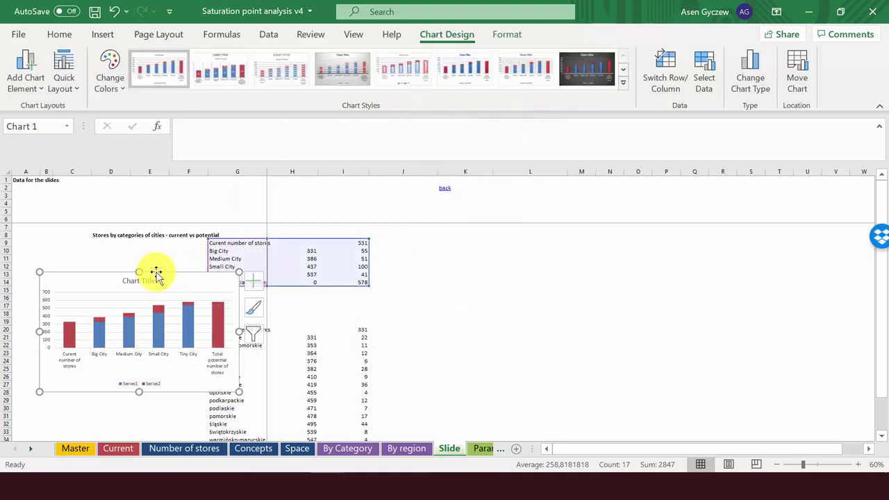
pyautogui.moveTo(155, 274); pyautogui.dragTo(525, 232)
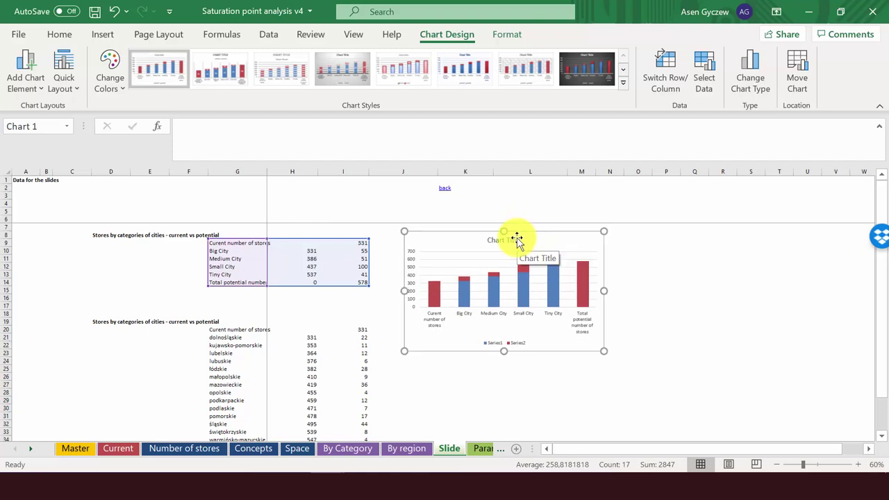
# - Delete the chart's title and legend
pyautogui.click(514, 243)
pyautogui.press('Delete')
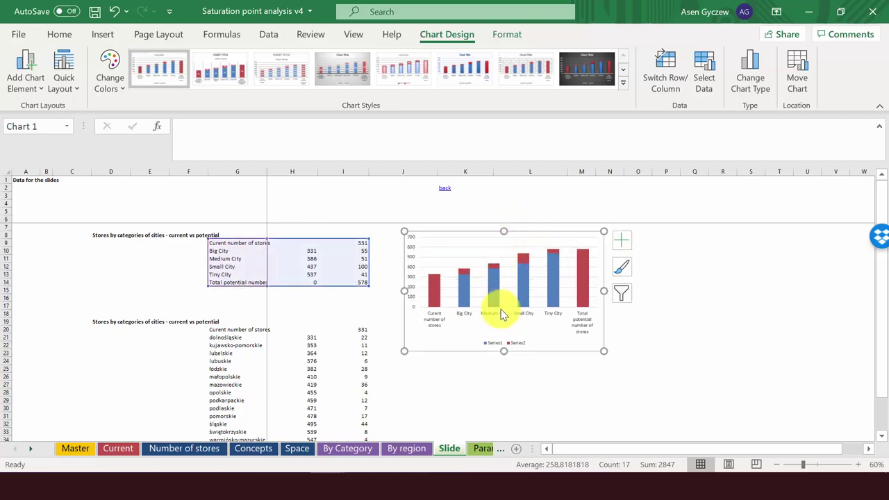
pyautogui.click(516, 345)
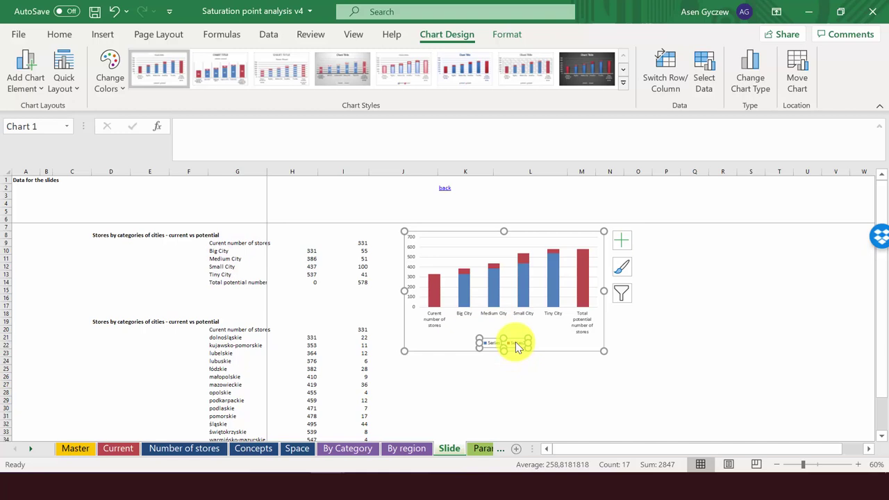
pyautogui.press('Delete')
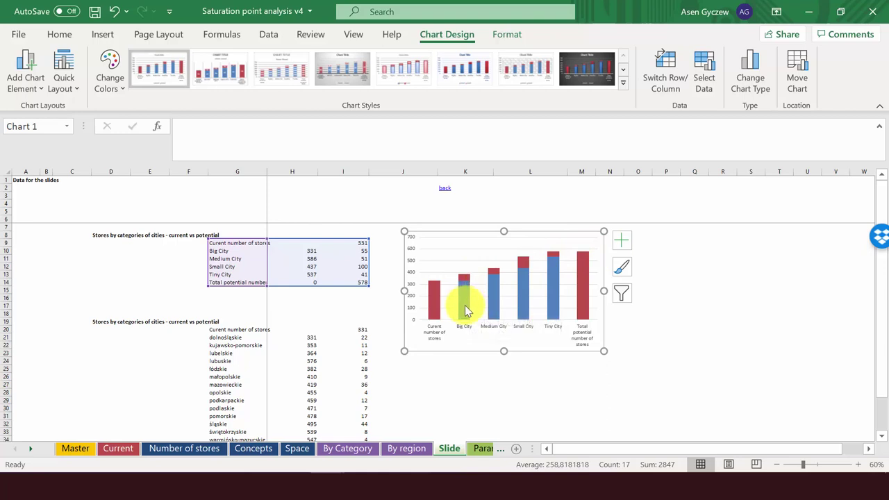
# - Fill the chart's lower blue series, Series 1, with white
pyautogui.moveTo(465, 305)
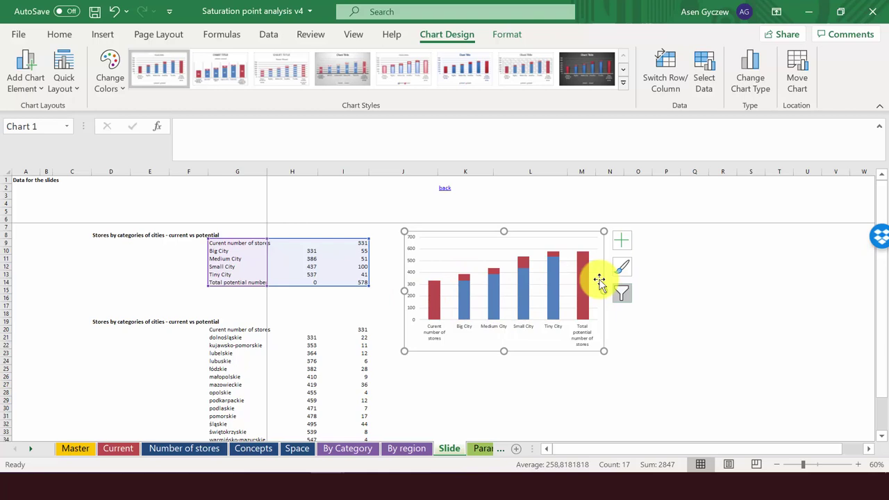
pyautogui.click(464, 307)
pyautogui.click(463, 306)
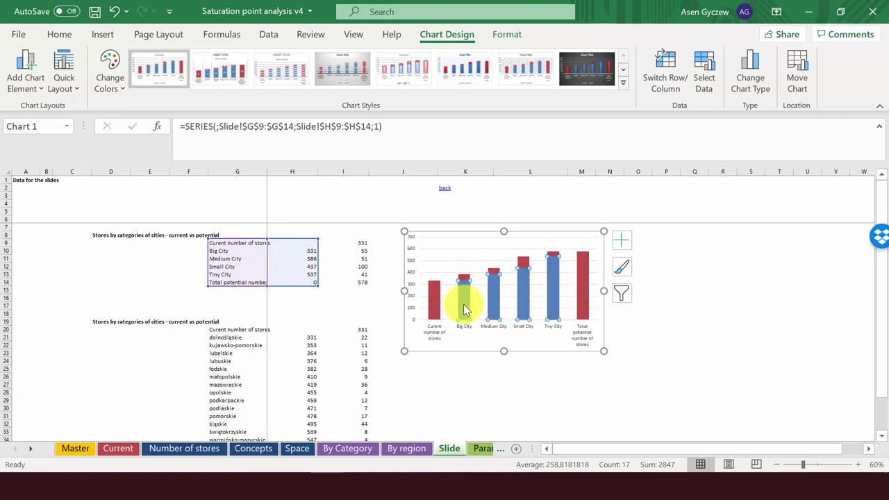
pyautogui.rightClick(463, 305)
pyautogui.click(485, 349)
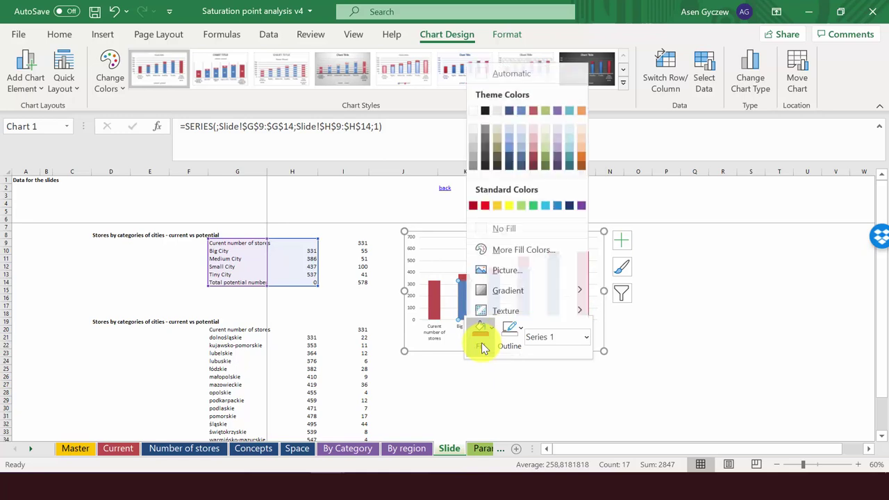
pyautogui.click(477, 106)
pyautogui.click(672, 310)
# - Widen the chart to reach column P and delete its horizontal gridlines
pyautogui.click(600, 289)
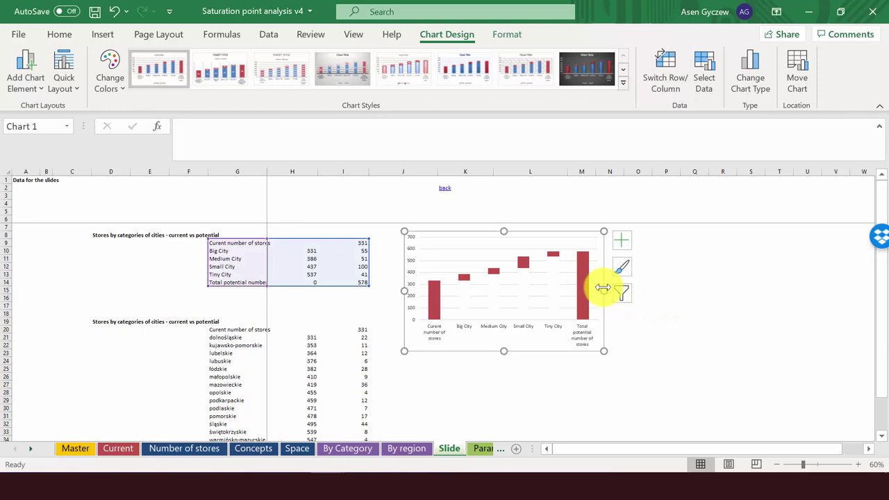
pyautogui.moveTo(603, 289); pyautogui.dragTo(683, 282)
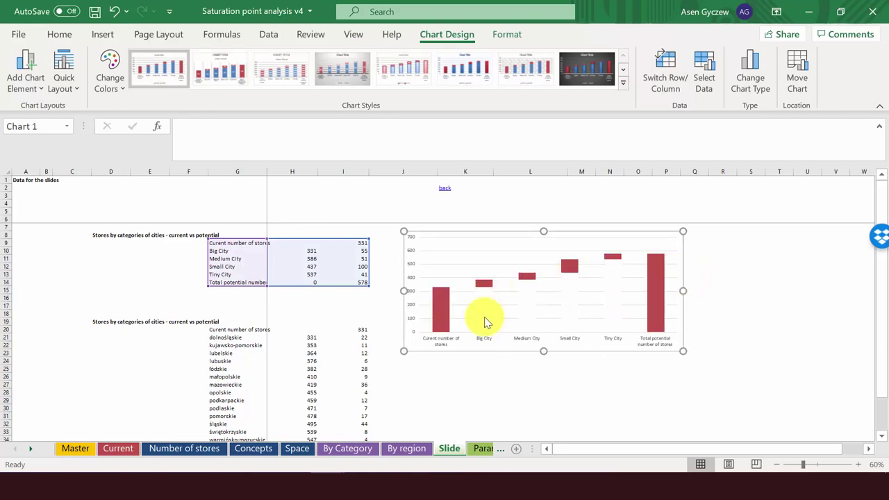
pyautogui.click(450, 381)
pyautogui.click(462, 319)
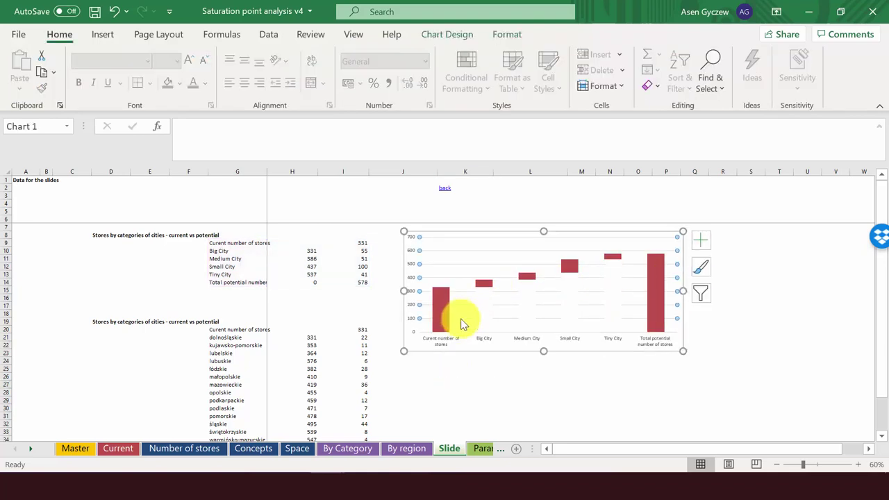
pyautogui.click(477, 278)
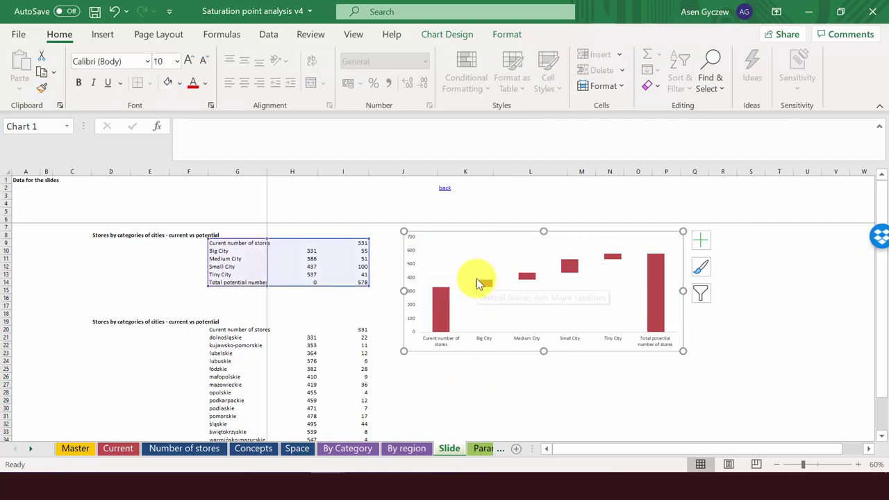
# - Change the fill of the red columns, Series 2, to the dark blue theme color
pyautogui.click(445, 309)
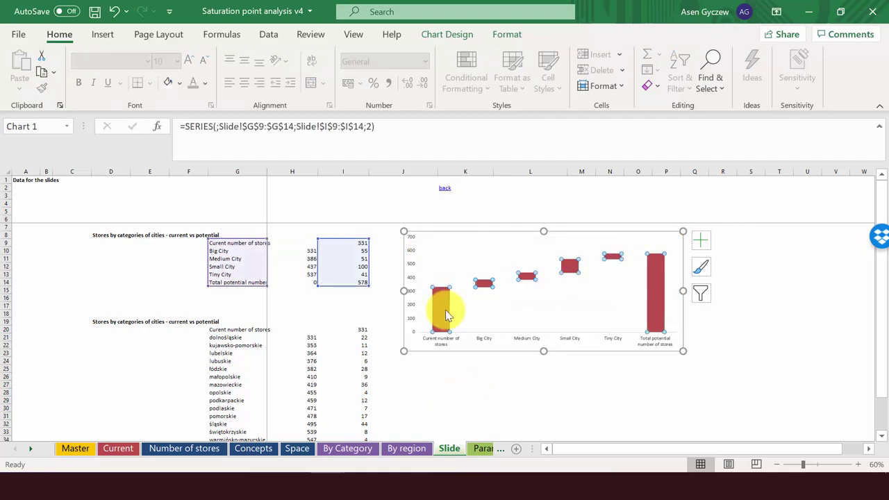
pyautogui.rightClick(445, 309)
pyautogui.click(464, 334)
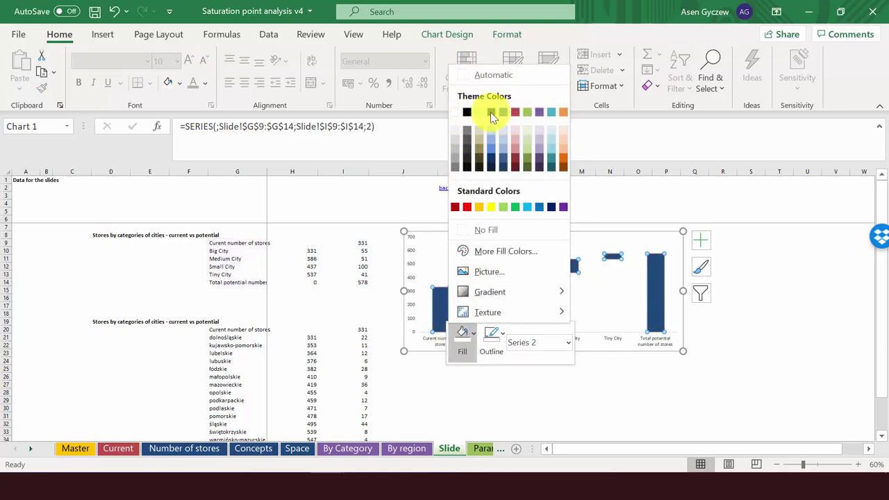
pyautogui.click(491, 112)
pyautogui.click(771, 304)
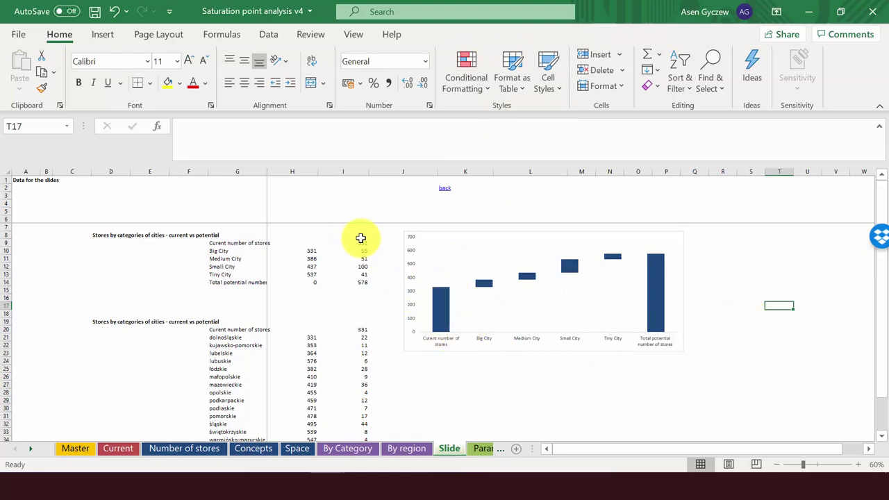
# - Add data labels to the dark blue columns, Series 2
pyautogui.moveTo(358, 238); pyautogui.dragTo(353, 287)
pyautogui.click(437, 301)
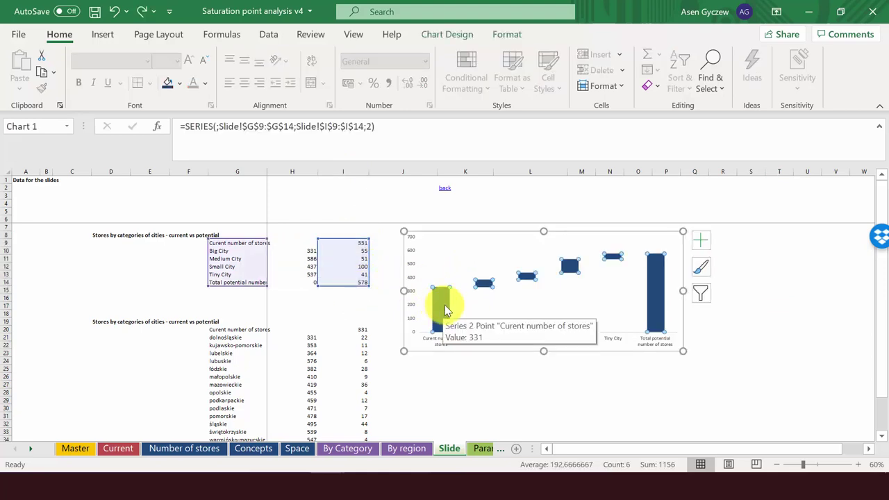
pyautogui.click(442, 399)
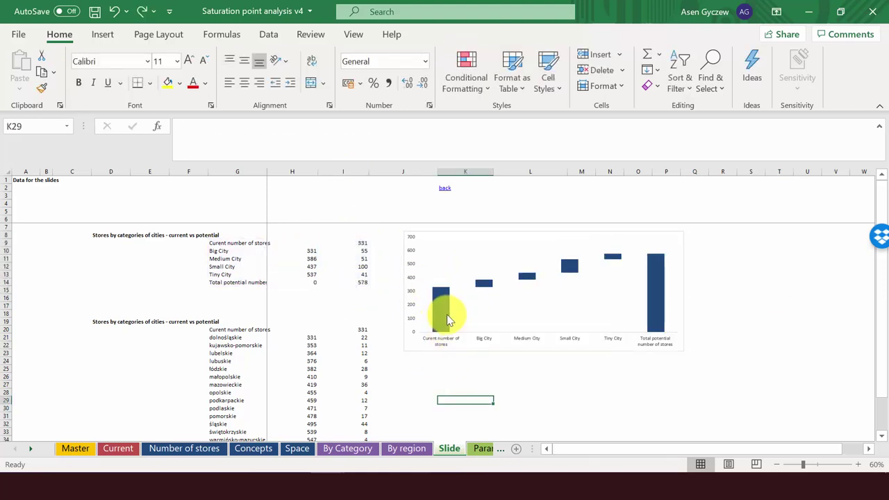
pyautogui.click(444, 316)
pyautogui.rightClick(448, 320)
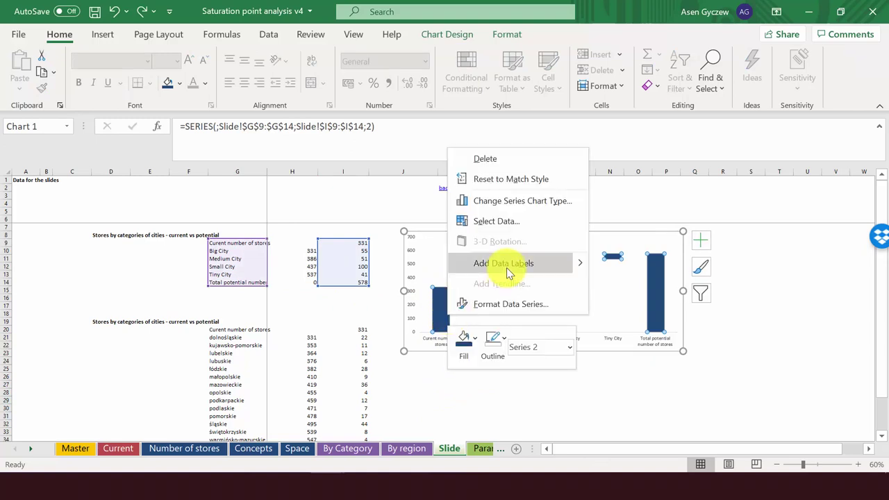
pyautogui.press('Escape')
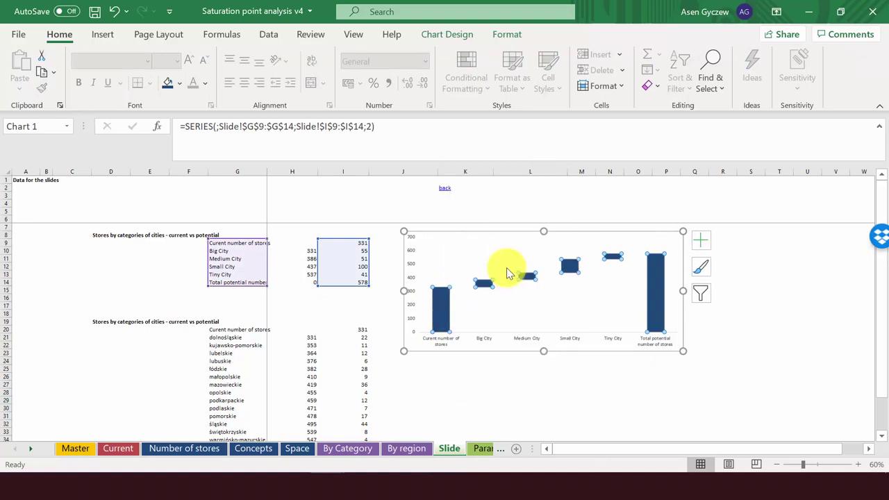
# - Set the font color of the Series 2 data labels to white
pyautogui.click(442, 309)
pyautogui.click(206, 82)
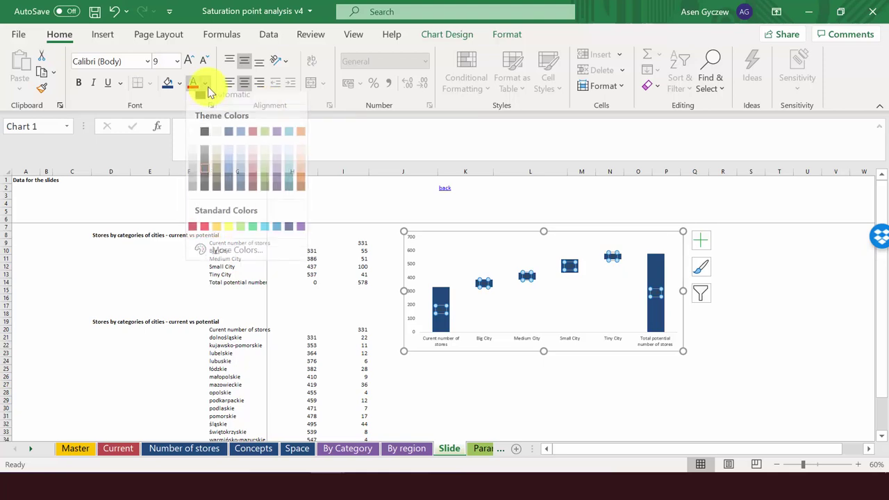
pyautogui.click(197, 137)
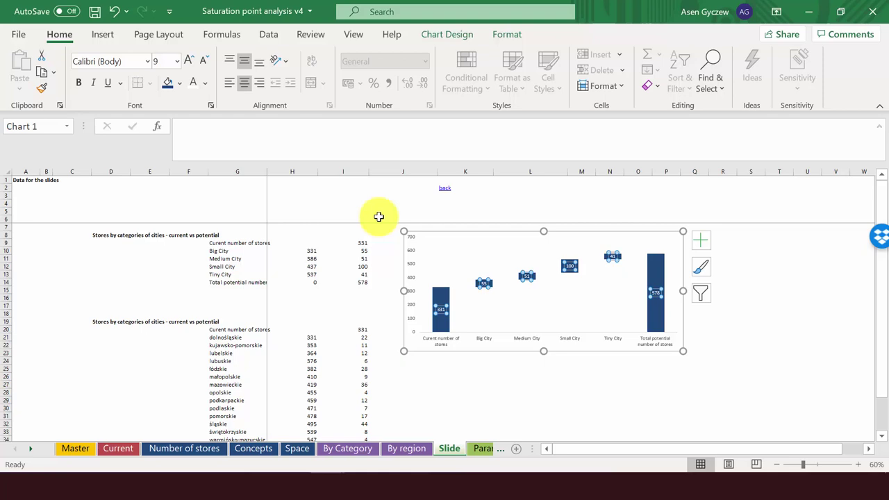
pyautogui.click(448, 408)
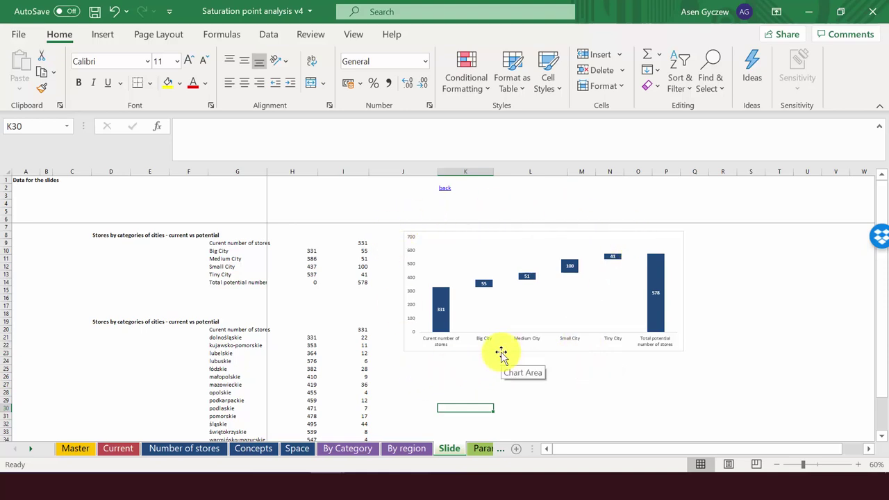
# - Remove the outline around the chart area of the stores by city category chart
pyautogui.click(501, 354)
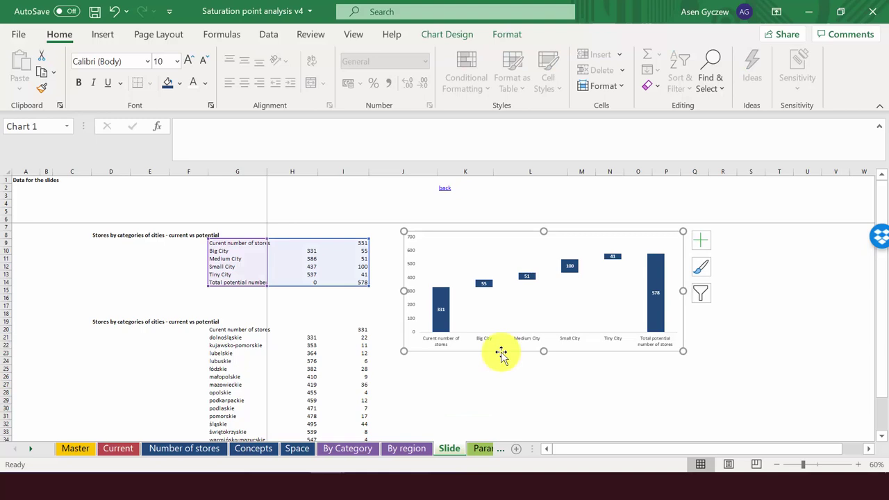
pyautogui.rightClick(501, 354)
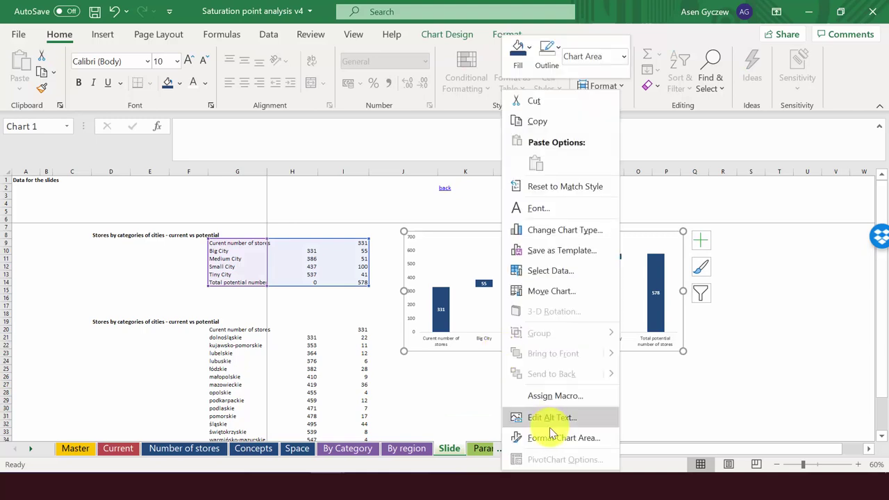
pyautogui.click(549, 67)
pyautogui.click(571, 249)
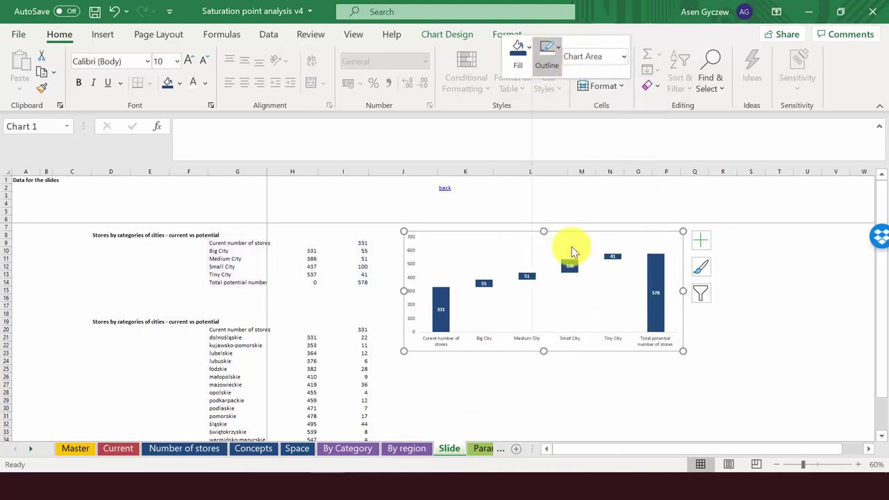
pyautogui.click(508, 381)
pyautogui.click(442, 366)
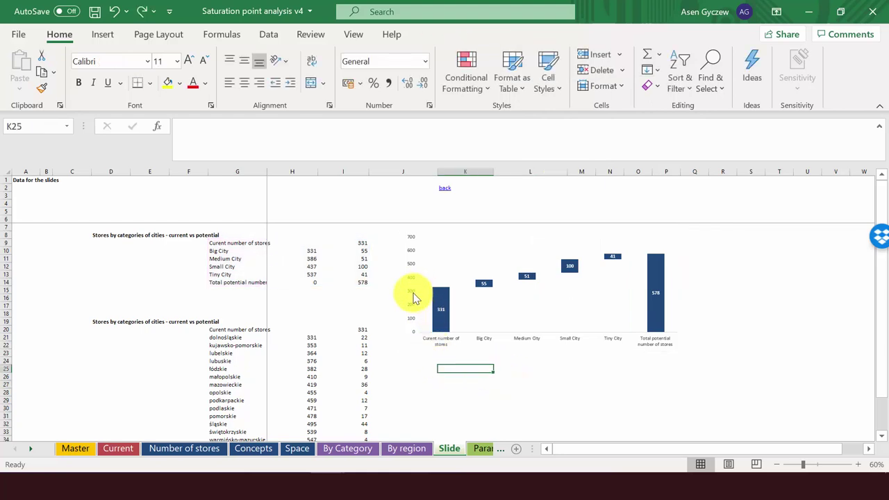
# - Delete the chart's vertical value axis and make the horizontal axis category labels bold
pyautogui.click(414, 299)
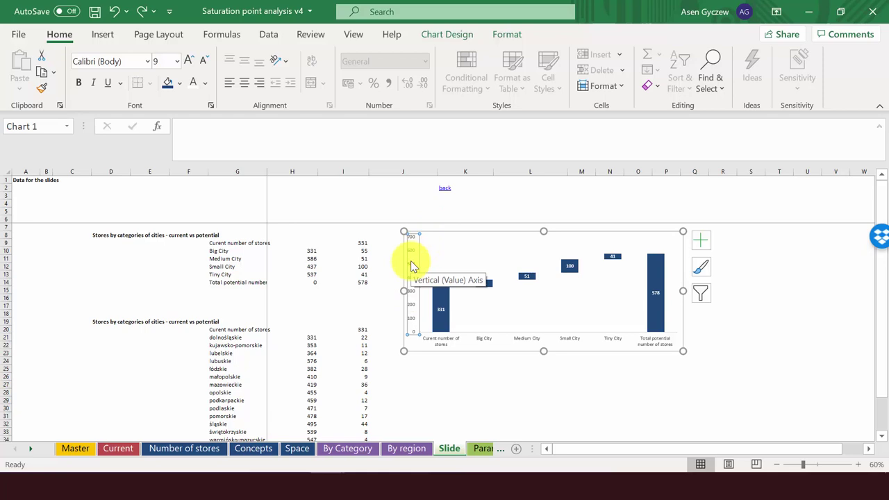
pyautogui.press('Delete')
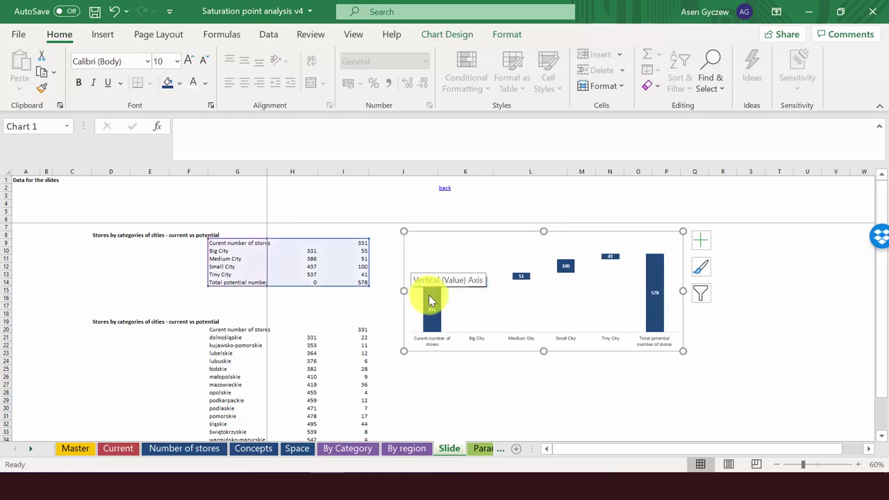
pyautogui.click(433, 345)
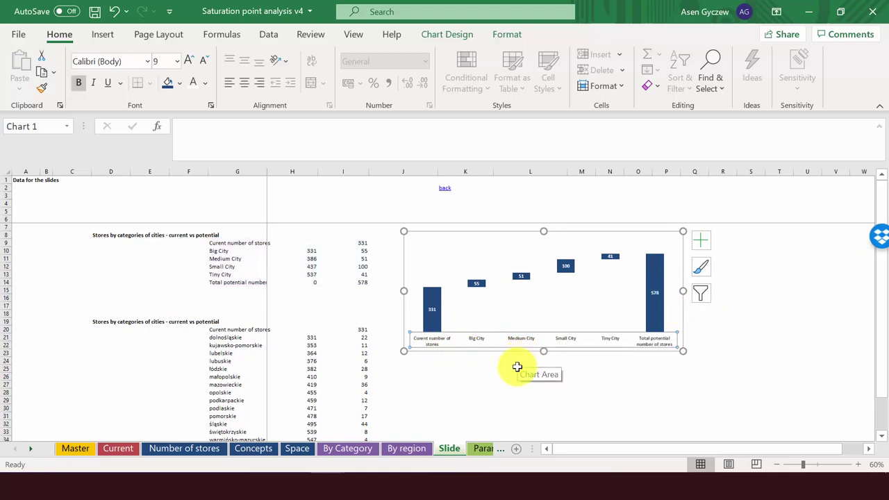
pyautogui.click(515, 367)
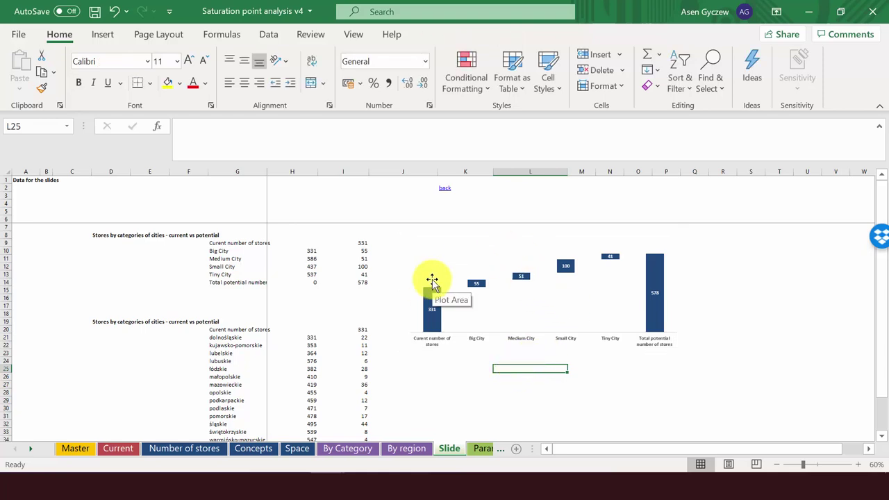
# - Examine the chart's source data in G9:I14, comparing the column I values and the column H offsets with the chart's columns
pyautogui.click(335, 312)
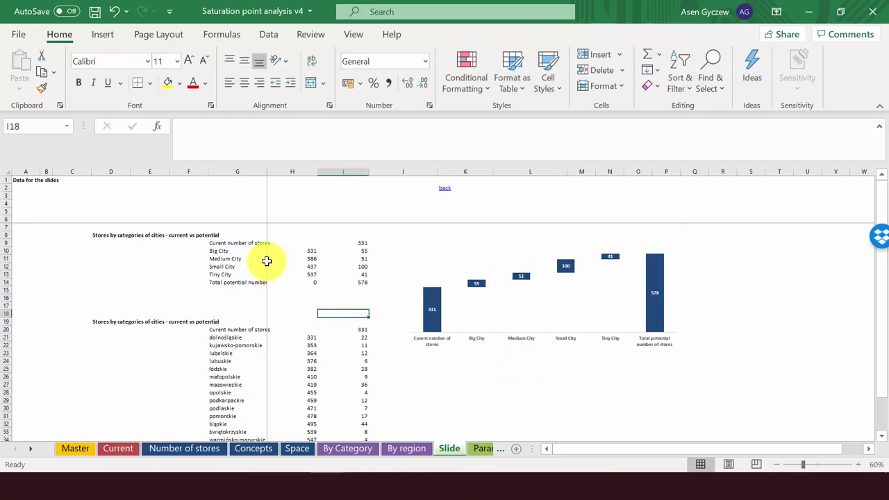
pyautogui.click(223, 244)
pyautogui.moveTo(222, 243); pyautogui.dragTo(354, 280)
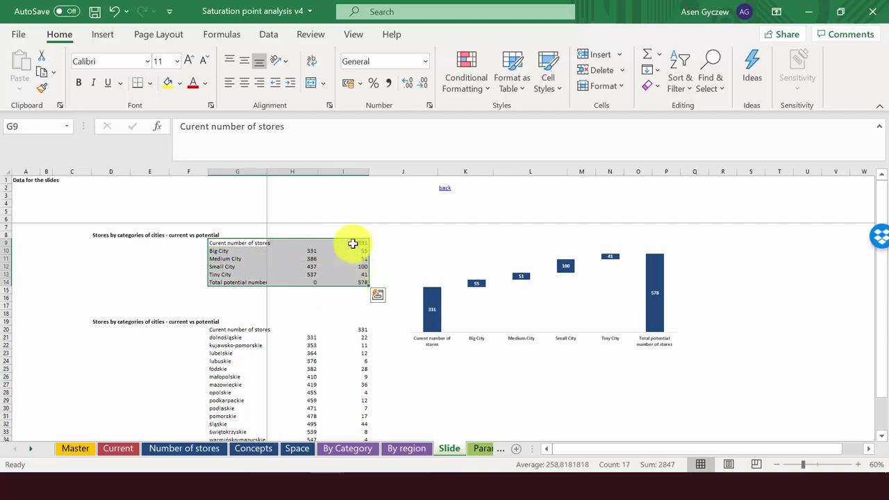
pyautogui.moveTo(353, 243); pyautogui.dragTo(354, 283)
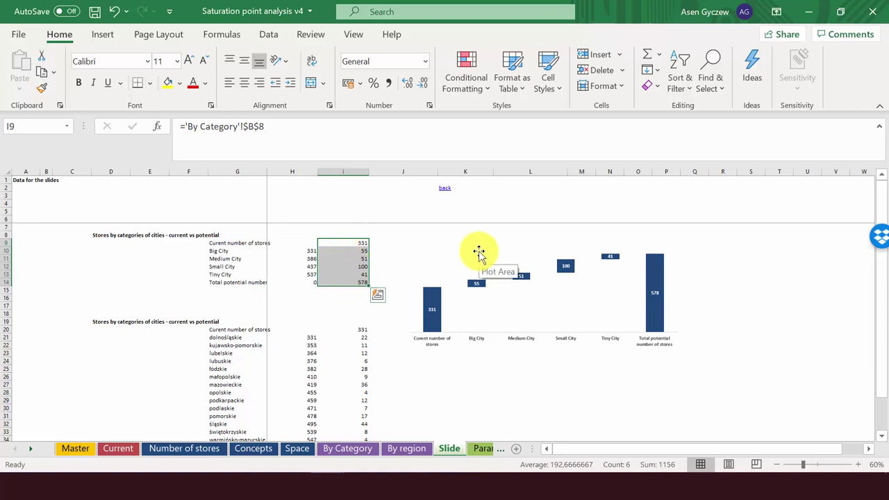
pyautogui.moveTo(301, 242); pyautogui.dragTo(303, 284)
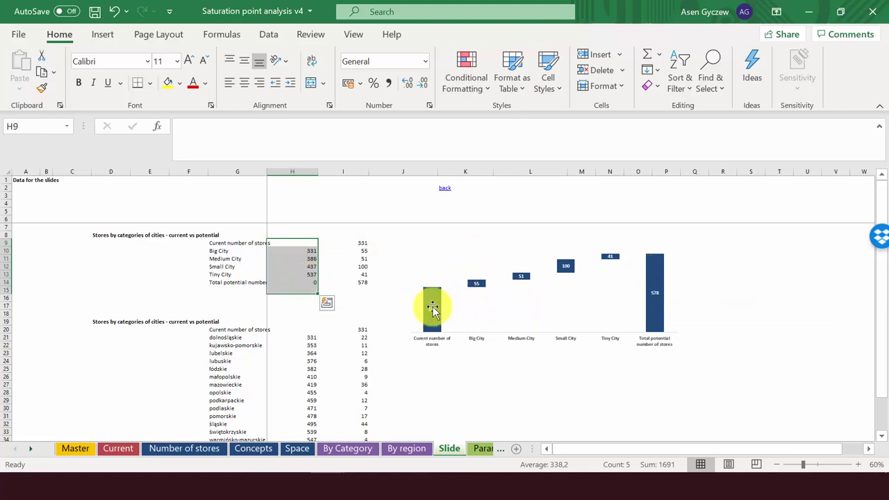
pyautogui.hotkey('ctrl', 'v')
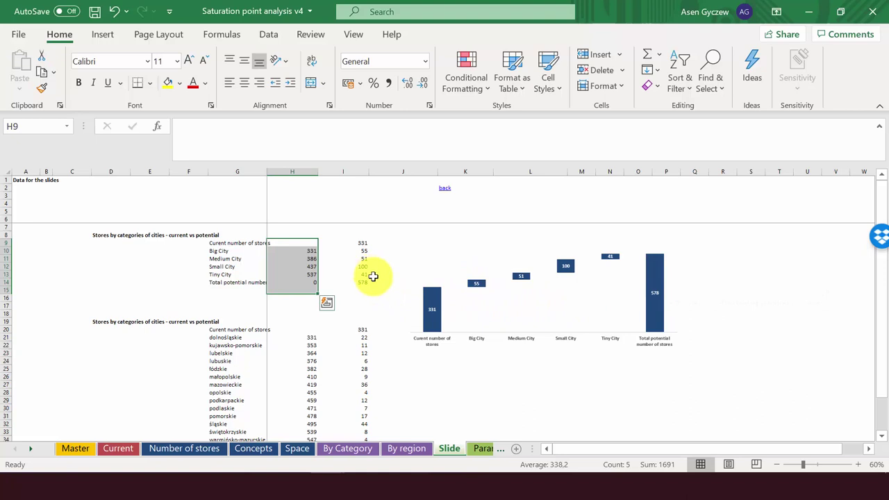